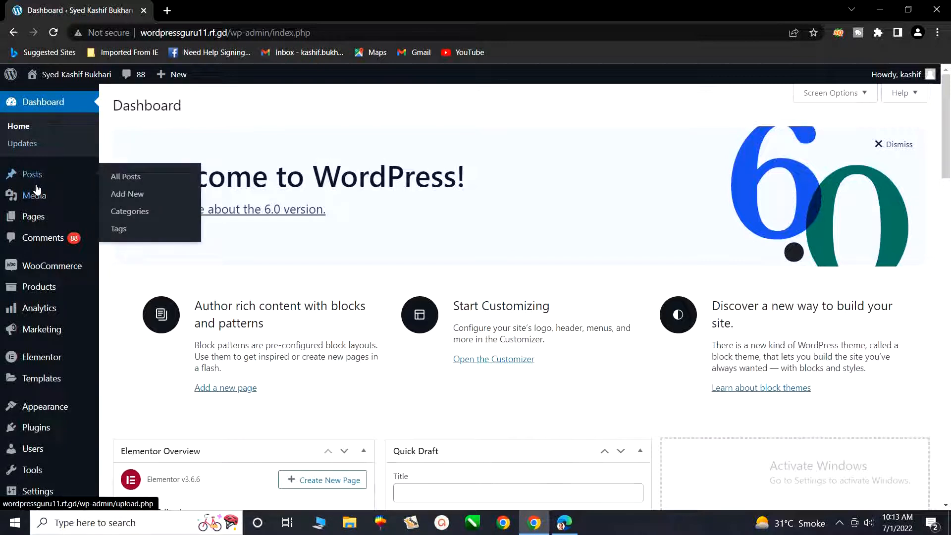
Step: Open the list of all pages and look through it down to the Wishlist page
mouse_move(31, 215)
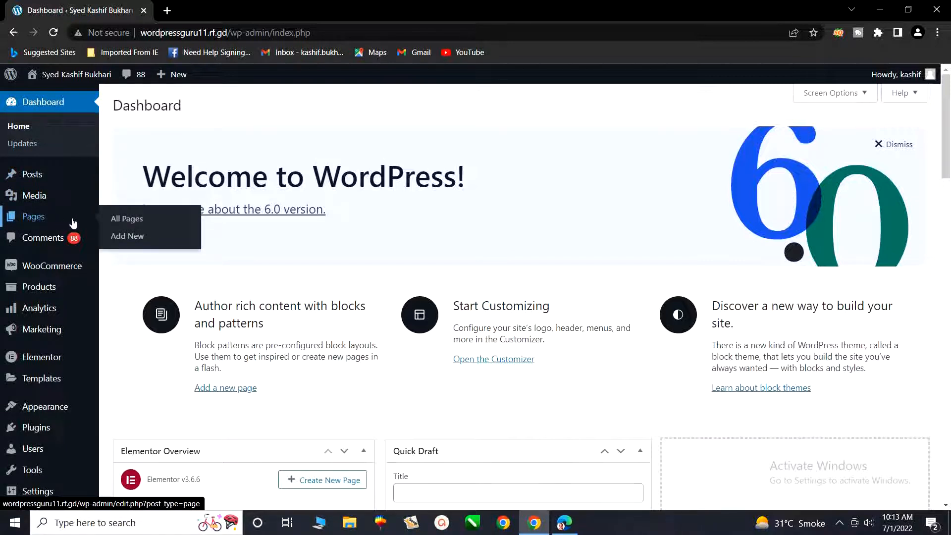
click(127, 220)
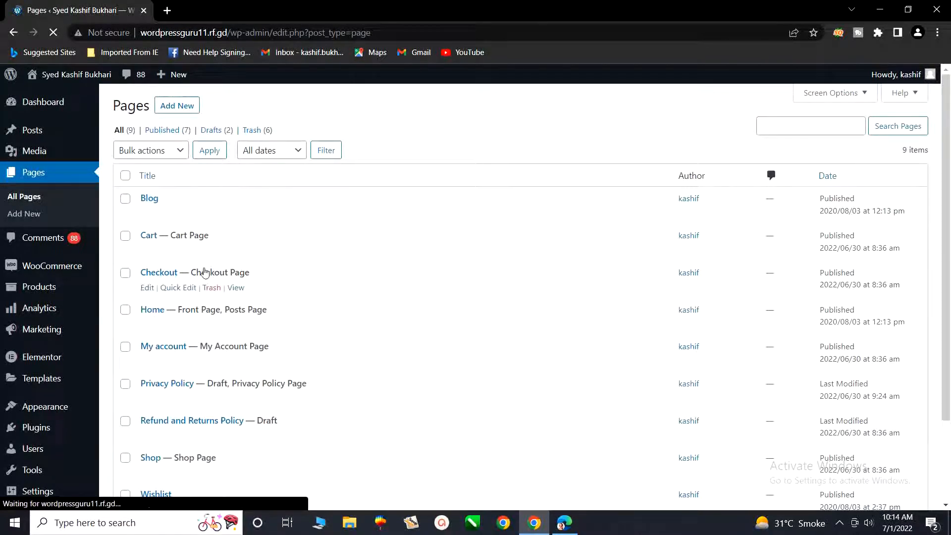
scroll(210, 251, down, 1)
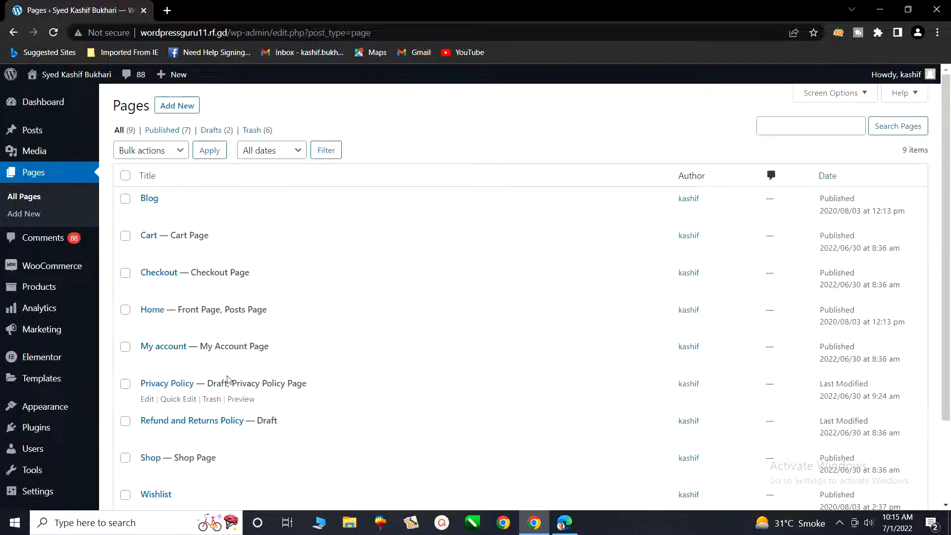
scroll(224, 386, down, 1)
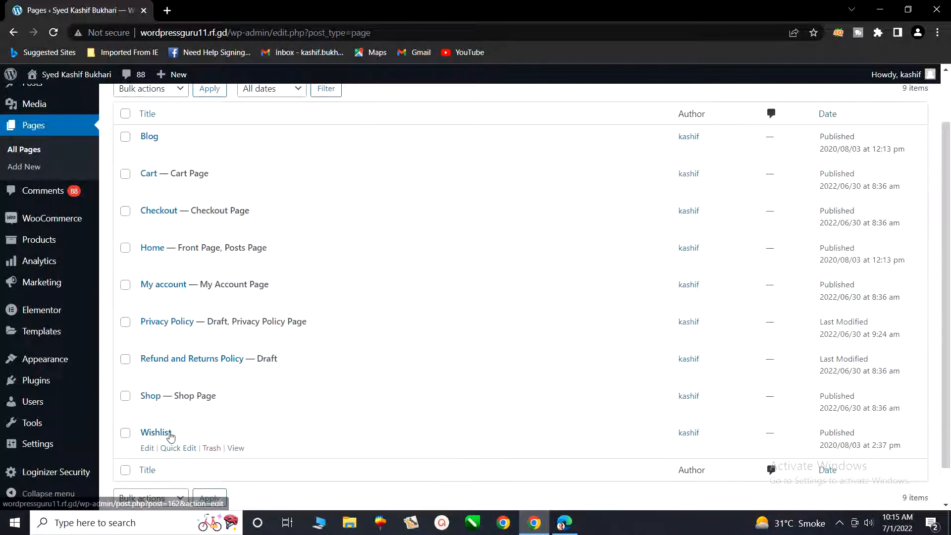
scroll(170, 435, up, 2)
scroll(164, 439, down, 2)
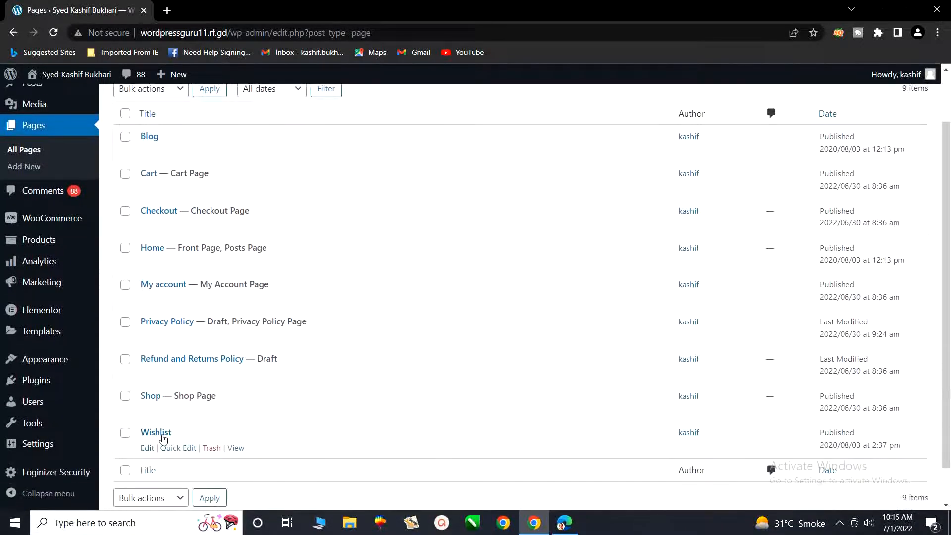
click(125, 432)
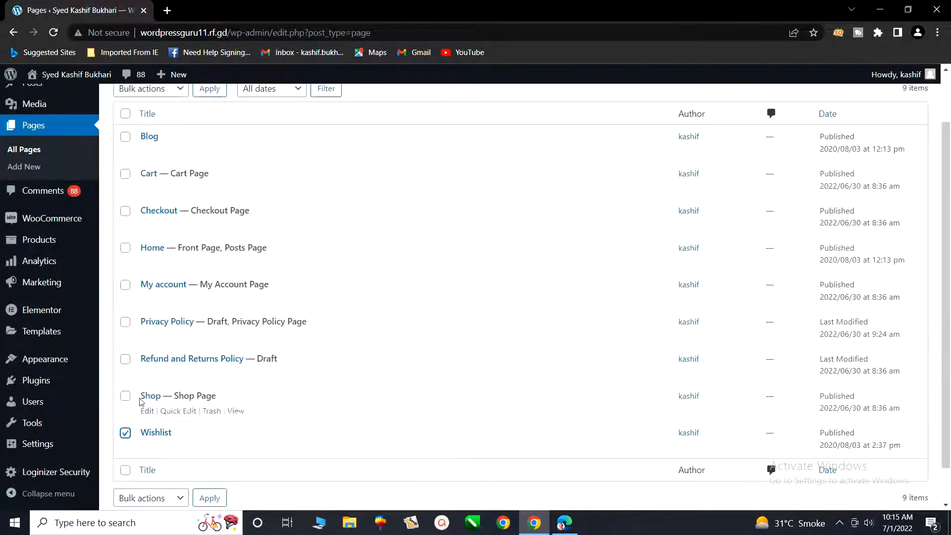
scroll(165, 302, up, 2)
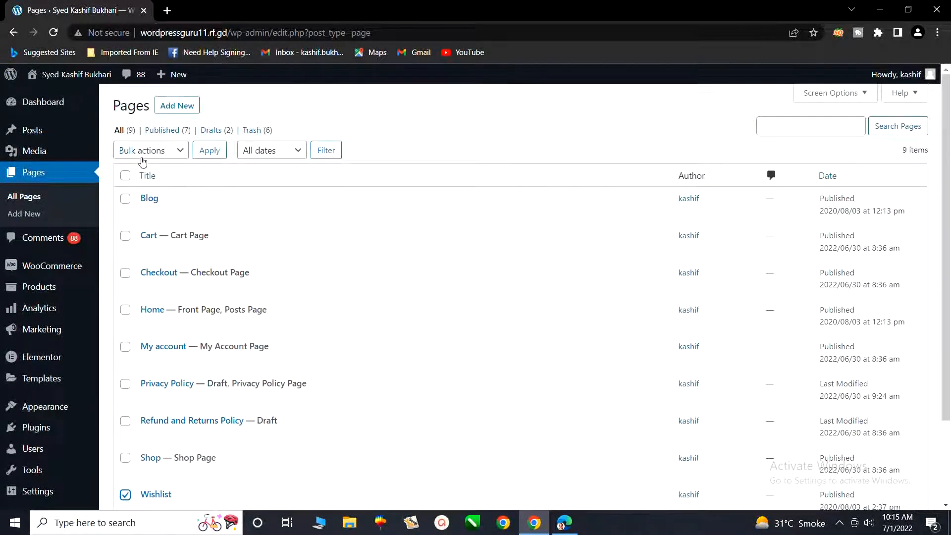
click(179, 151)
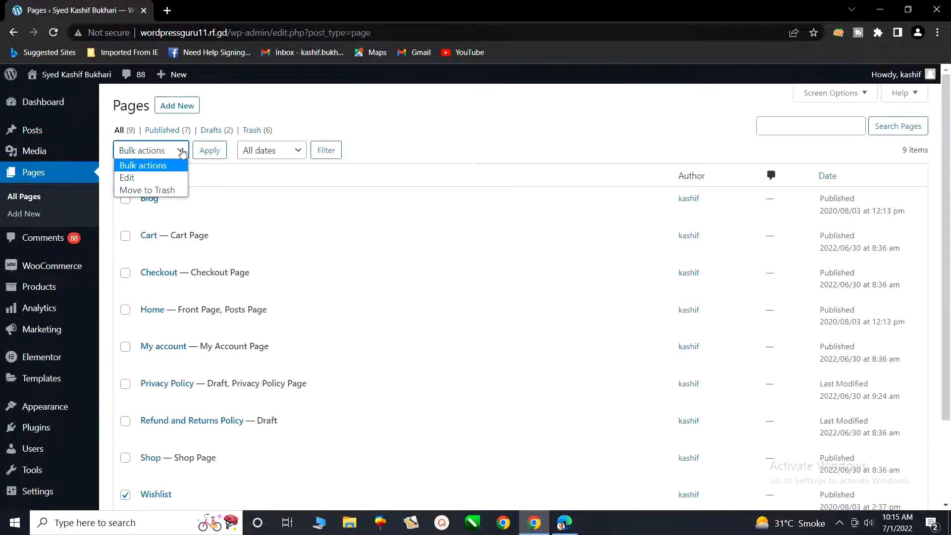
click(131, 190)
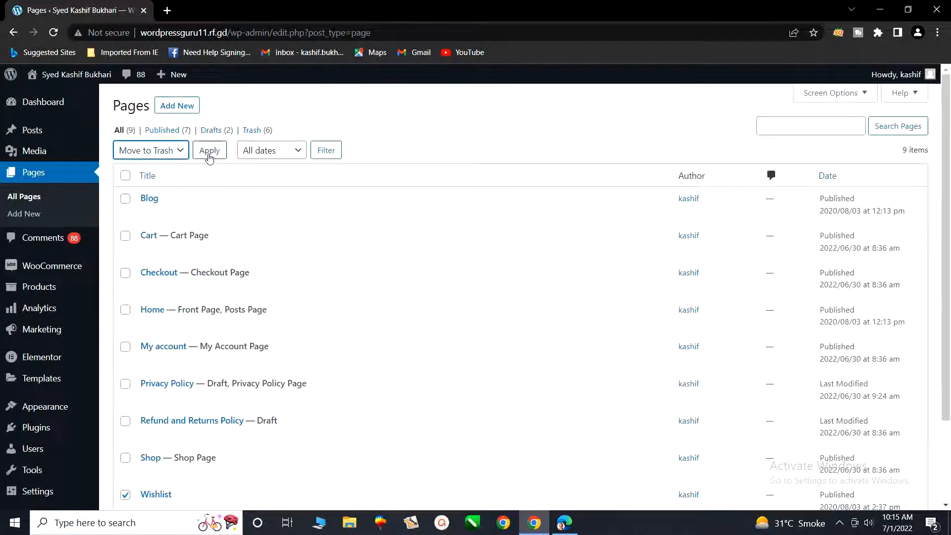
scroll(174, 442, down, 1)
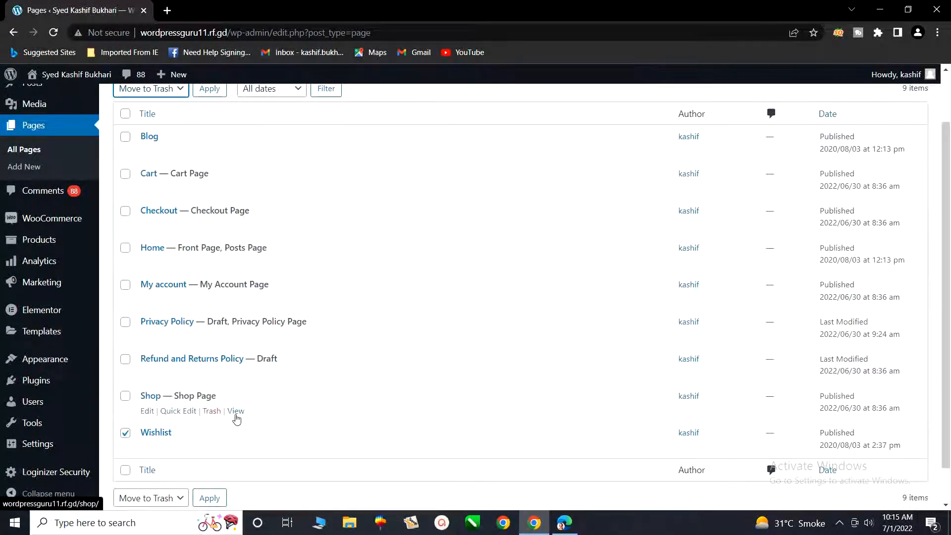
scroll(236, 420, up, 1)
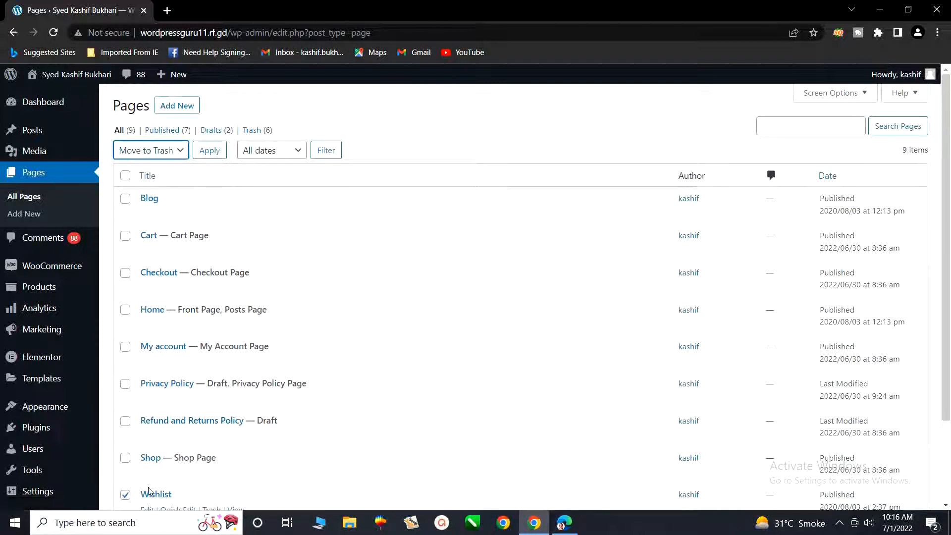
click(125, 495)
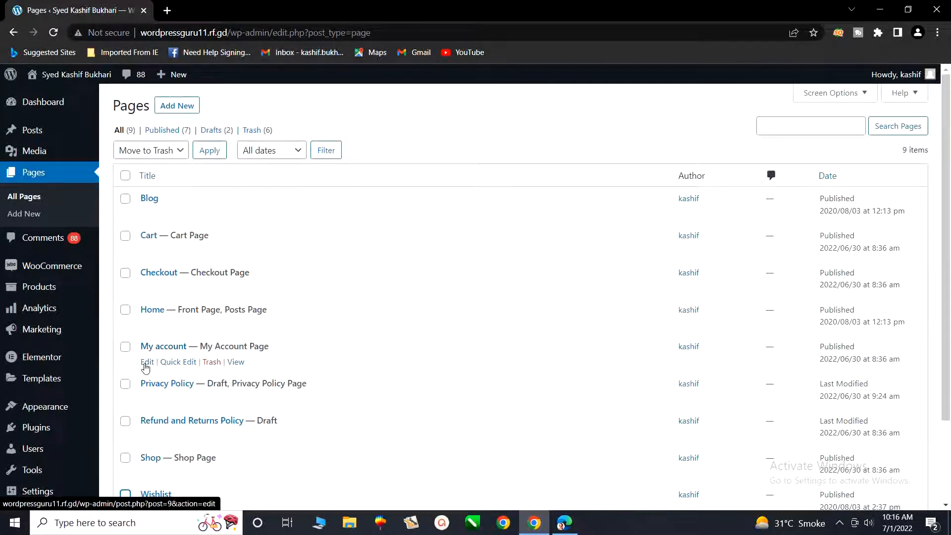
Step: Rename the My account page to Account with Quick Edit, keeping its my-account slug, and update the page
click(178, 362)
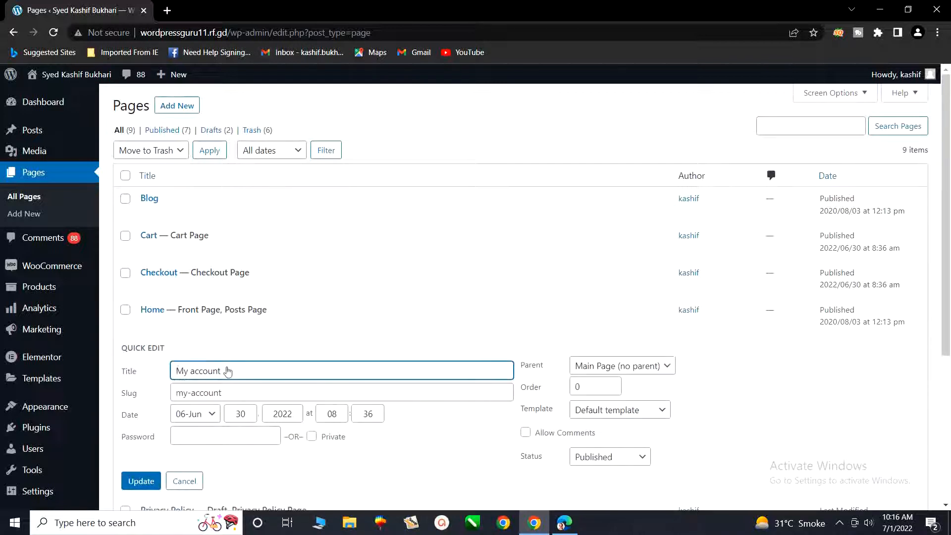
scroll(301, 372, down, 1)
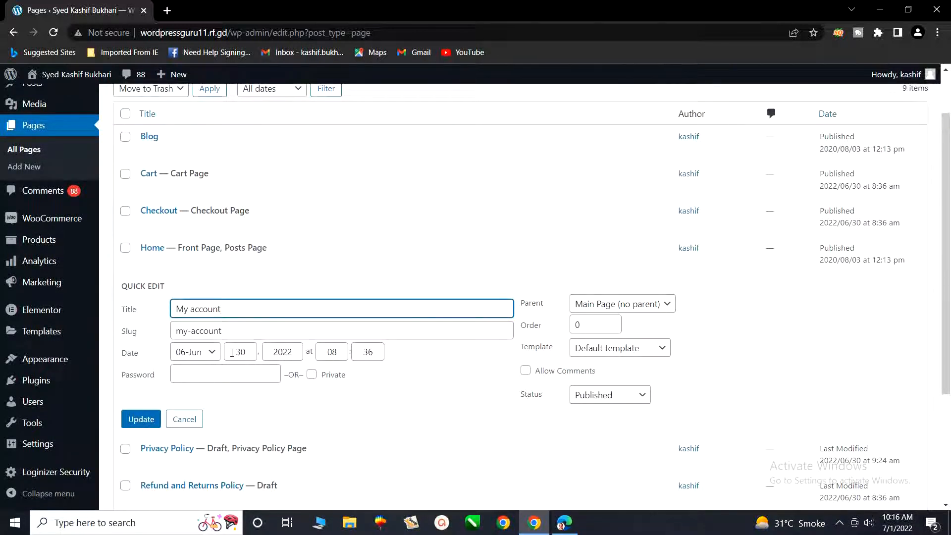
key(BackSpace)
key(BackSpace)
key(BackSpace)
key(BackSpace)
key(BackSpace)
key(BackSpace)
key(BackSpace)
key(BackSpace)
key(BackSpace)
text(Account)
click(226, 330)
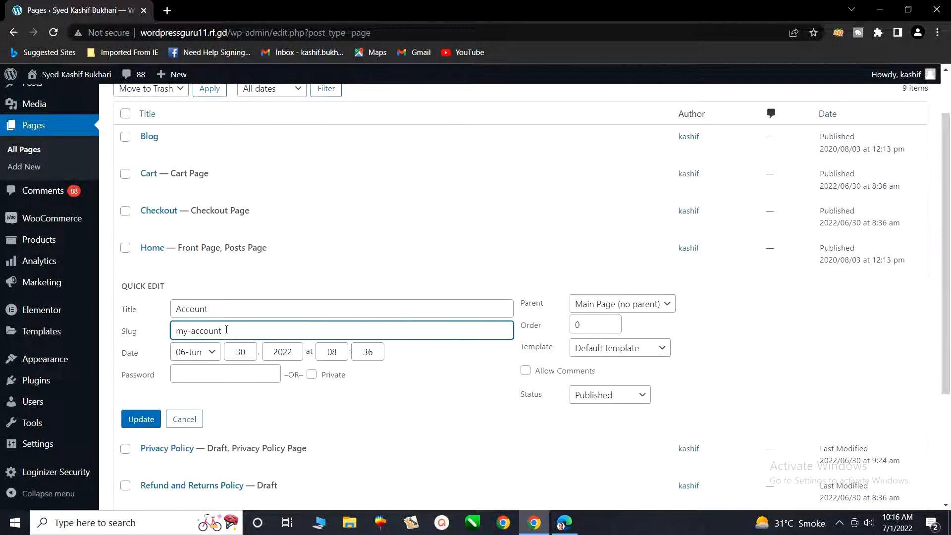
click(210, 310)
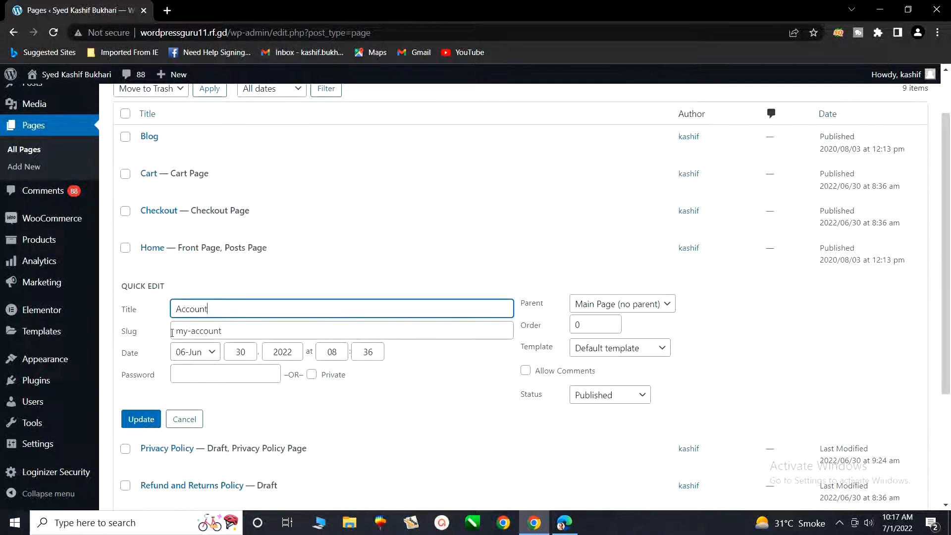
drag(222, 331, 174, 330)
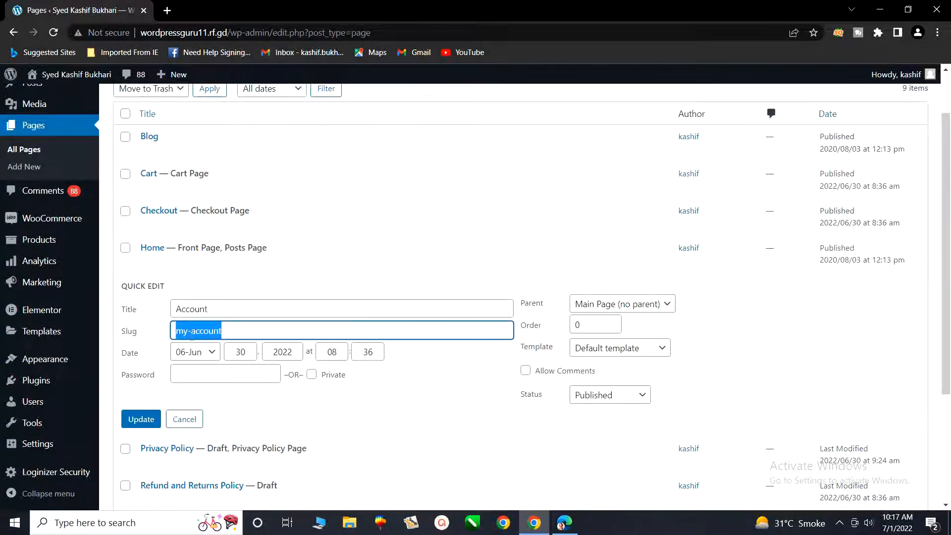
click(240, 332)
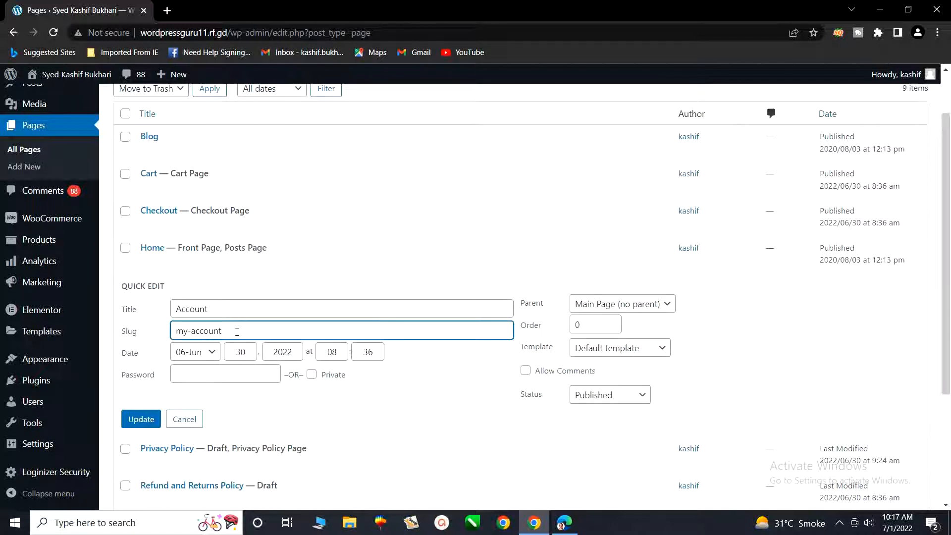
click(141, 420)
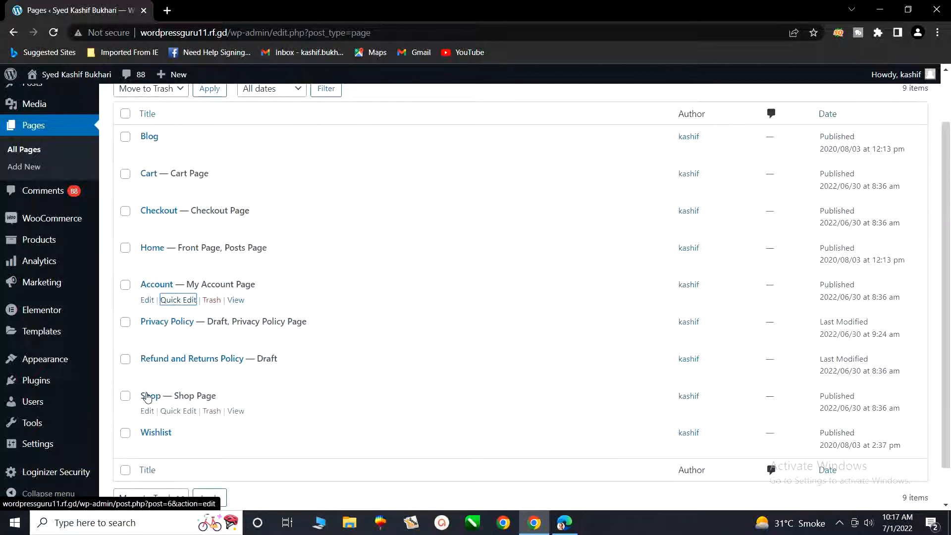
Step: Open the site's Reading settings and choose Home as the static homepage
scroll(155, 323, up, 1)
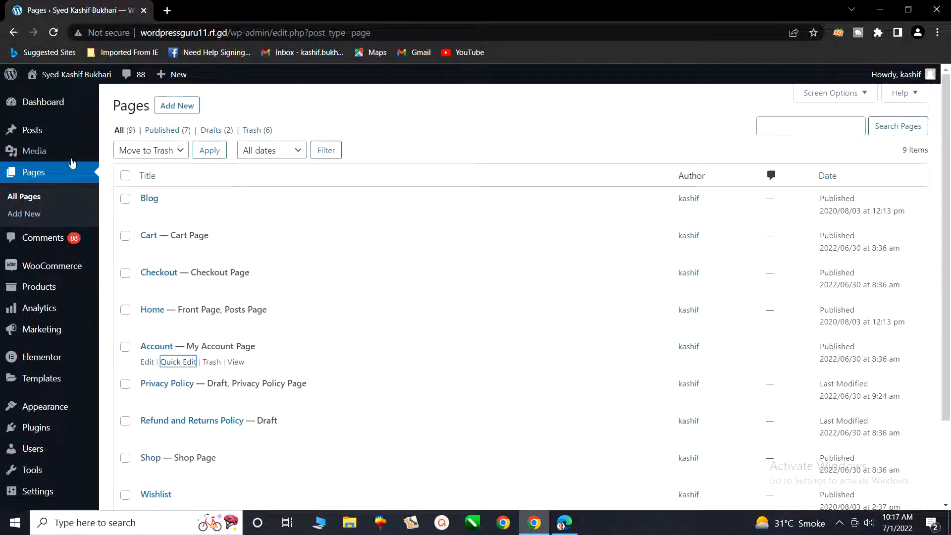
click(42, 102)
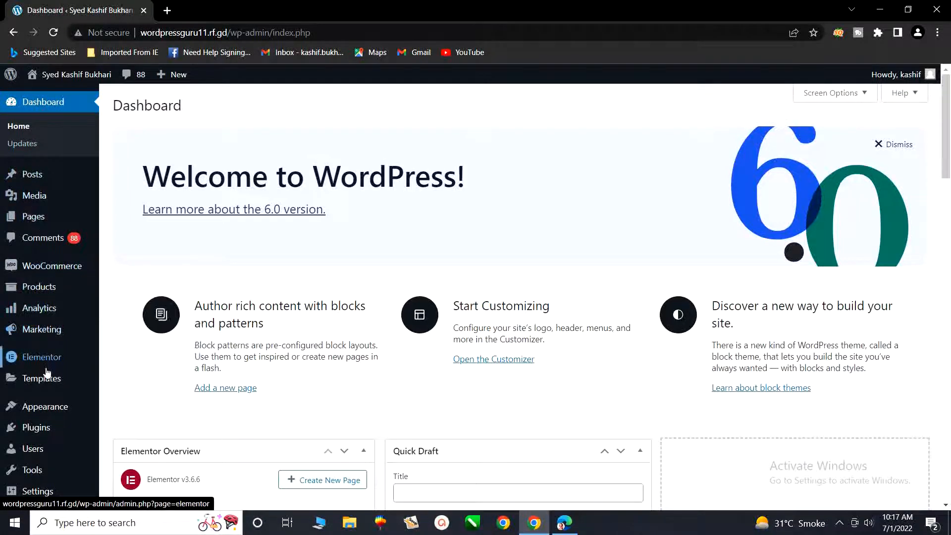
scroll(50, 400, down, 1)
mouse_move(17, 448)
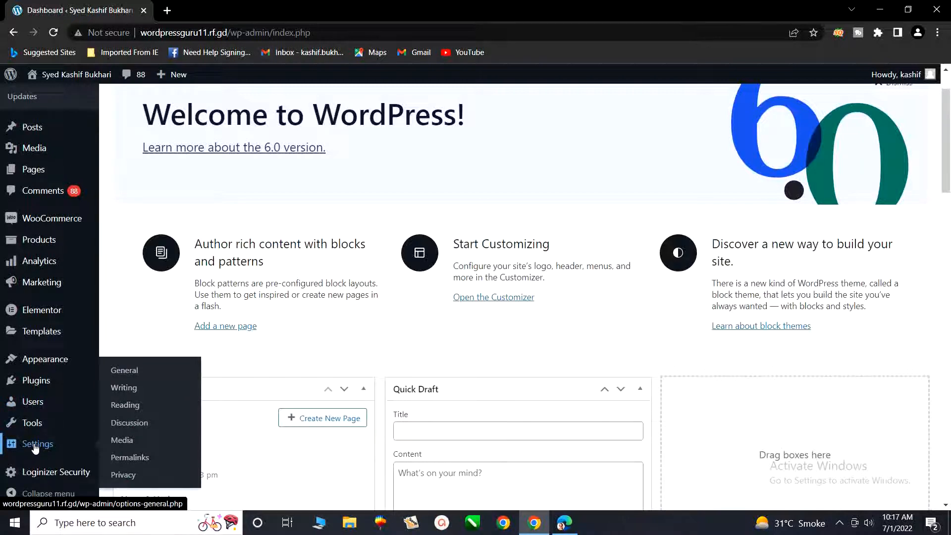
click(126, 405)
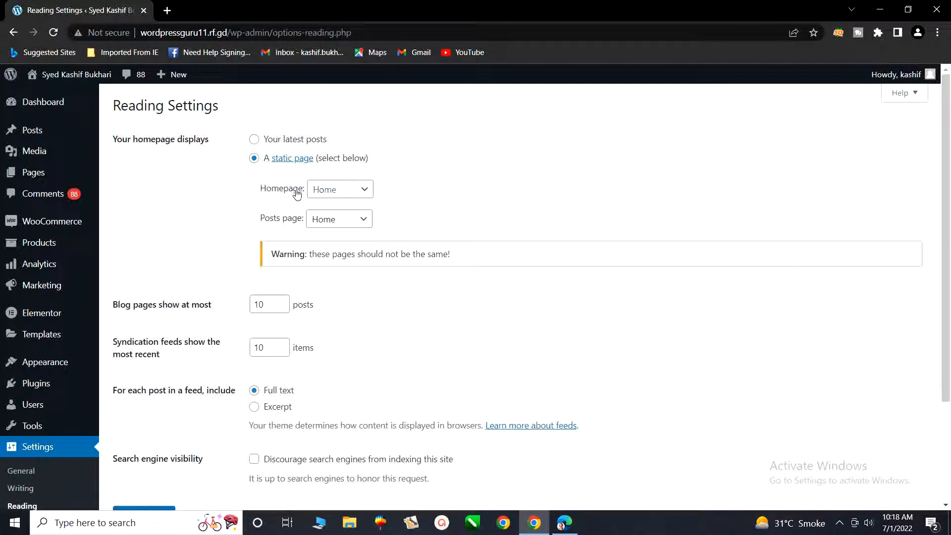
click(359, 194)
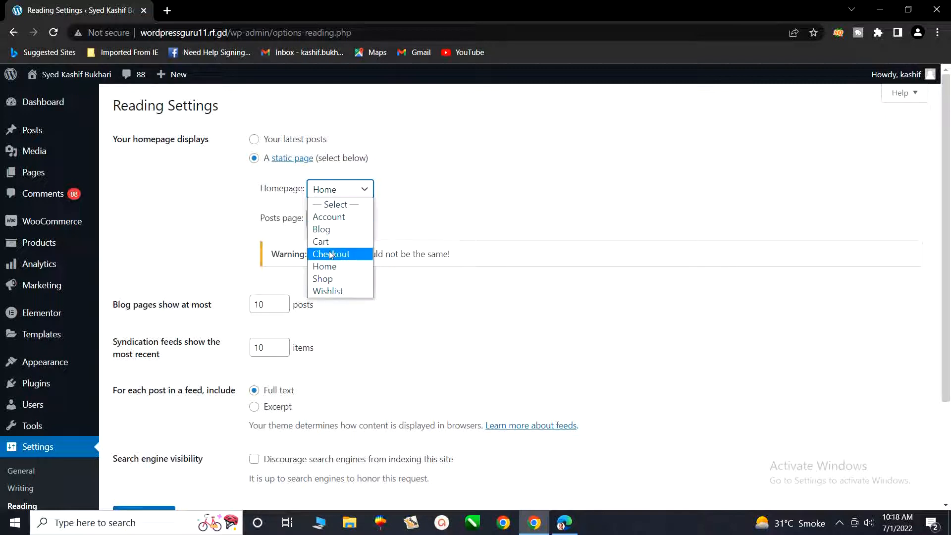
click(328, 268)
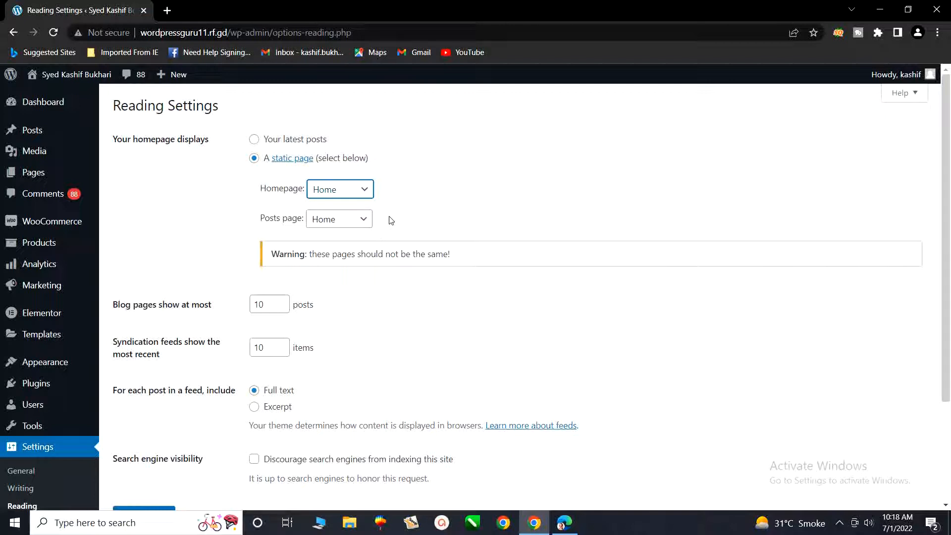
Step: Set the posts page to Blog and save the Reading settings
click(363, 219)
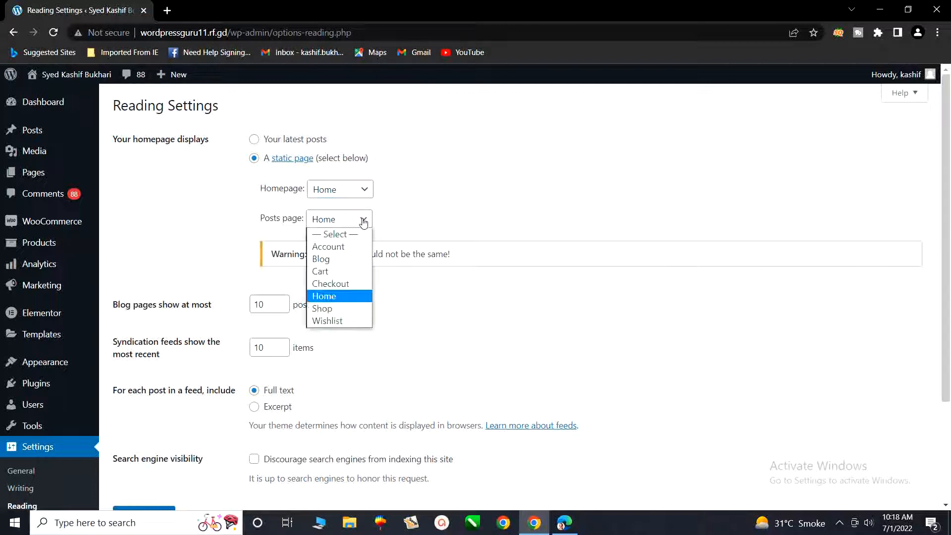
click(344, 261)
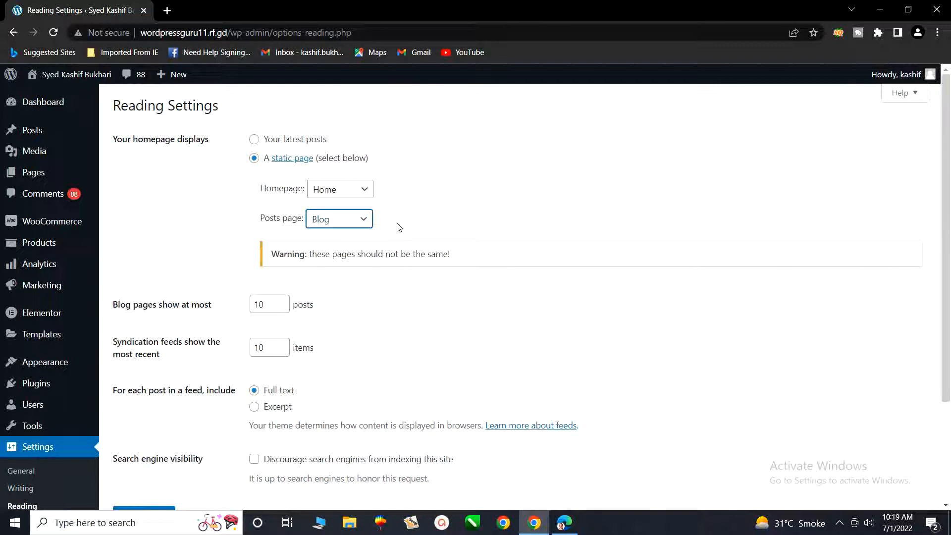
click(362, 224)
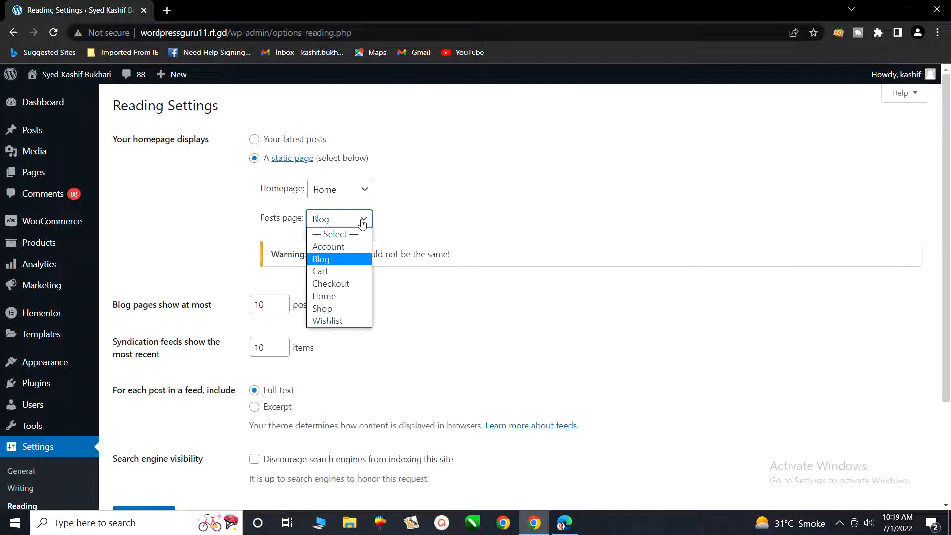
click(346, 263)
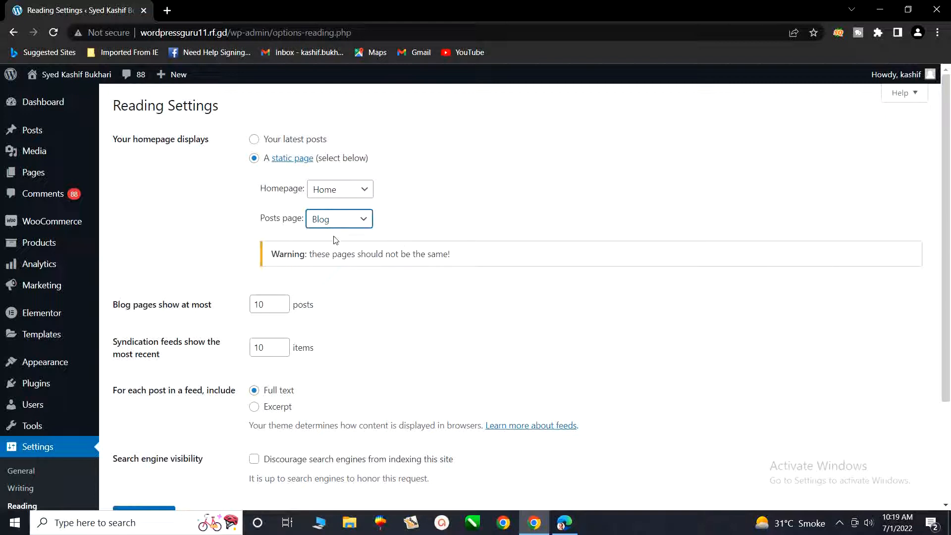
scroll(382, 231, down, 3)
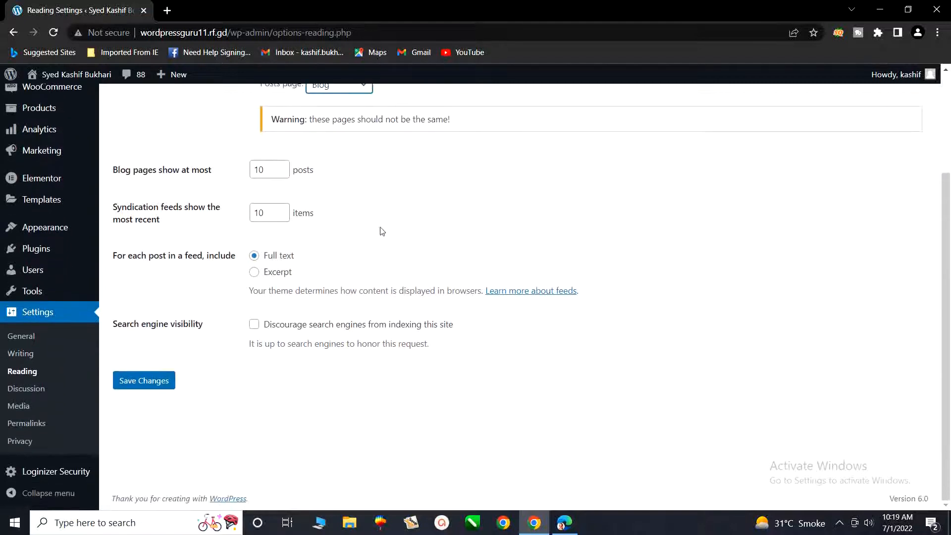
click(143, 390)
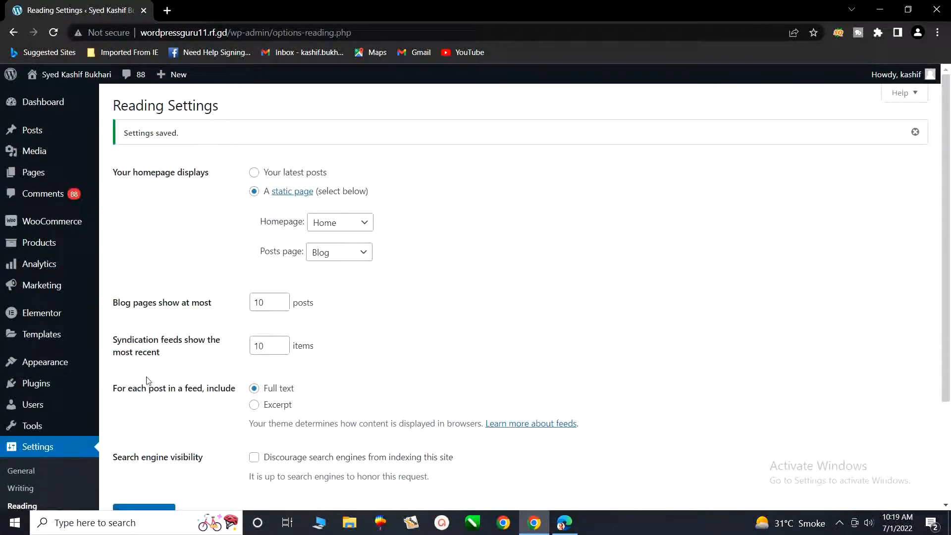
drag(128, 133, 177, 134)
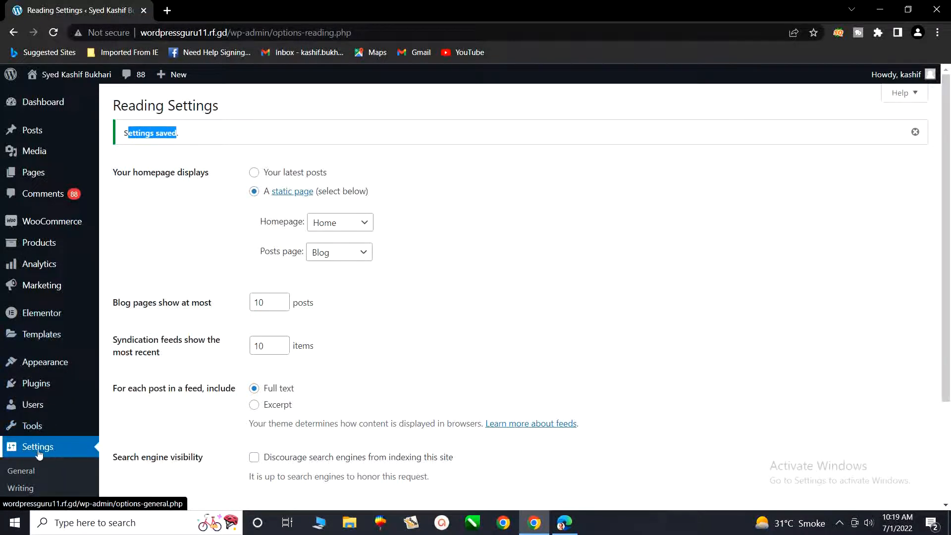
Step: Open the site's Permalink settings, choose the Post name structure and save the changes
scroll(44, 448, down, 2)
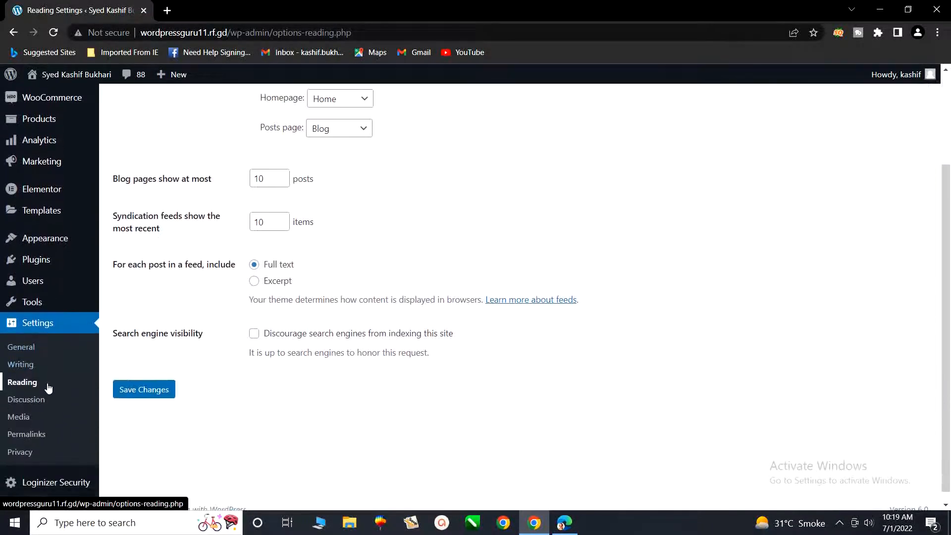
click(27, 435)
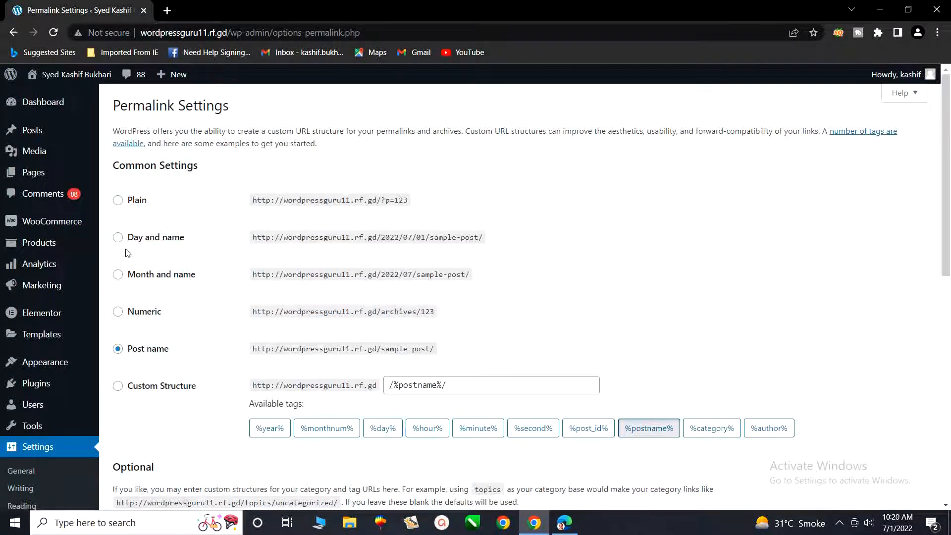
click(118, 386)
click(119, 349)
scroll(208, 354, down, 10)
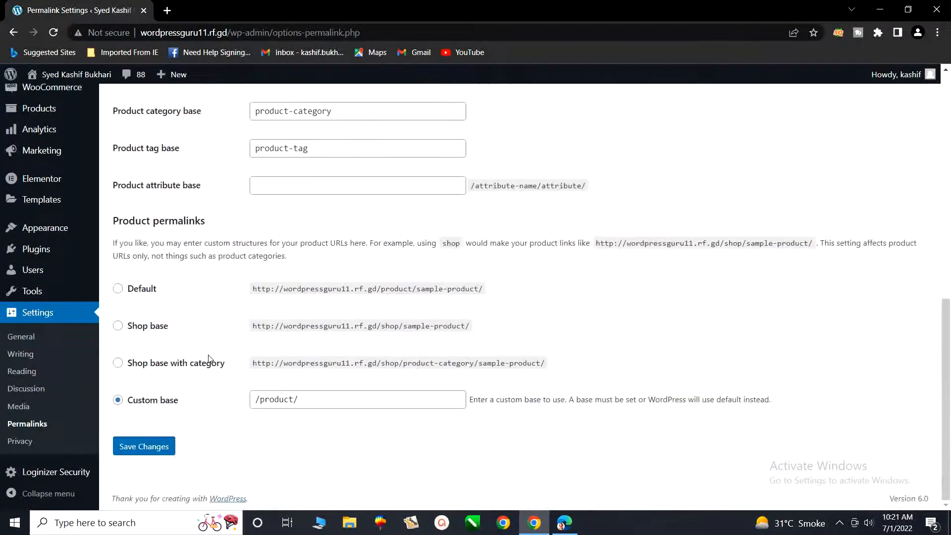
click(135, 450)
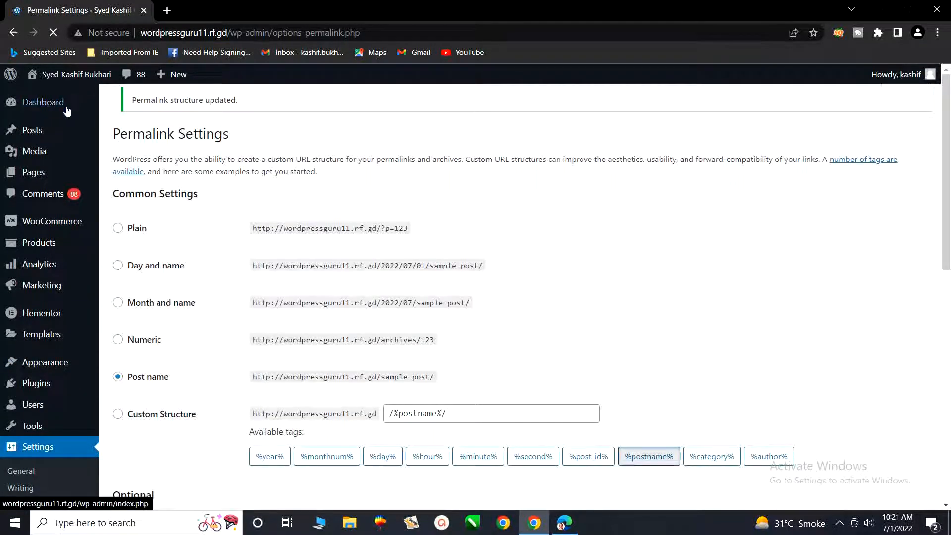
Step: Return to the Dashboard home page of the site's admin area
mouse_move(47, 104)
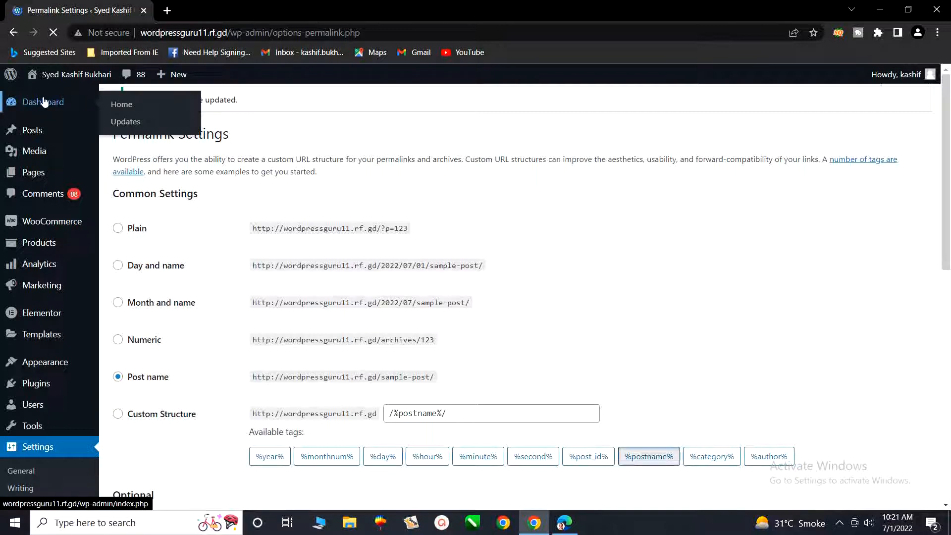
click(67, 108)
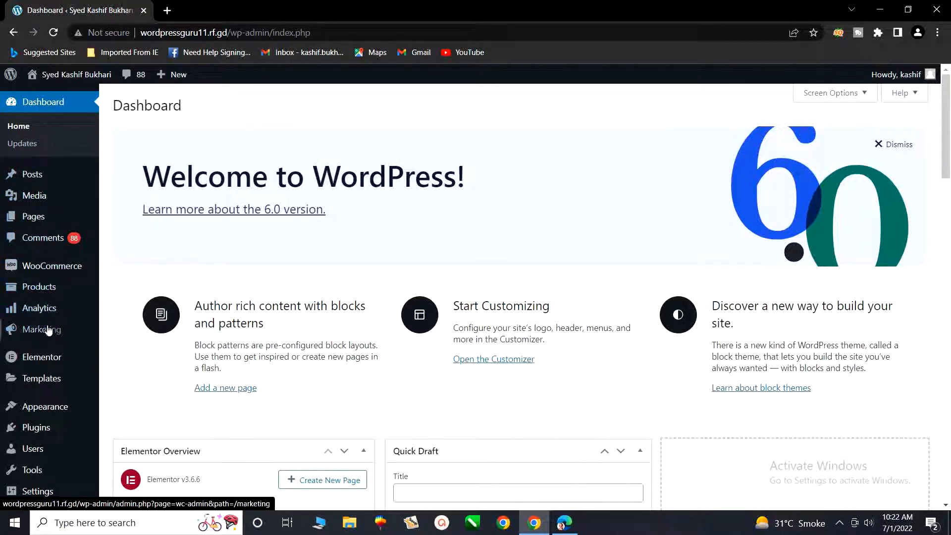
mouse_move(60, 364)
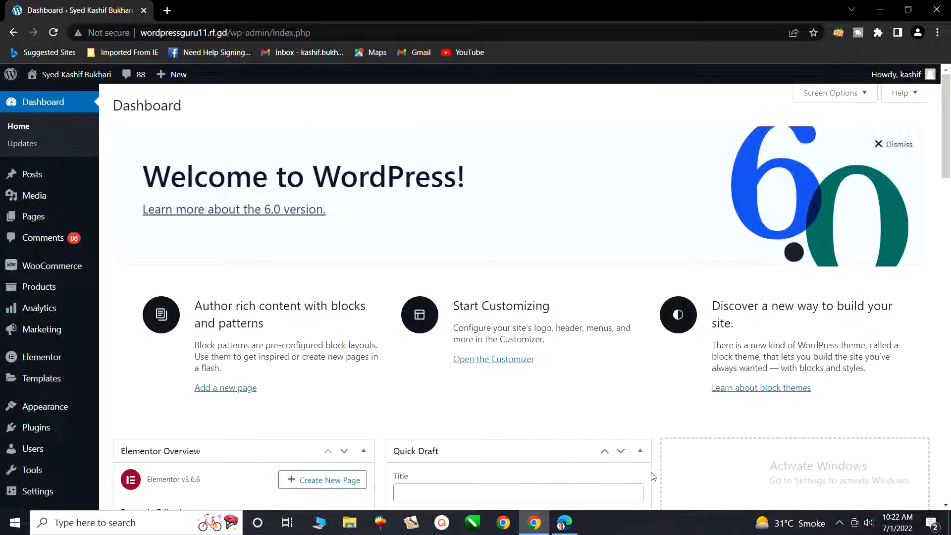
Step: Switch to 10.pdf in Microsoft Edge and show its closing Thanks for Watching page in full screen
click(567, 527)
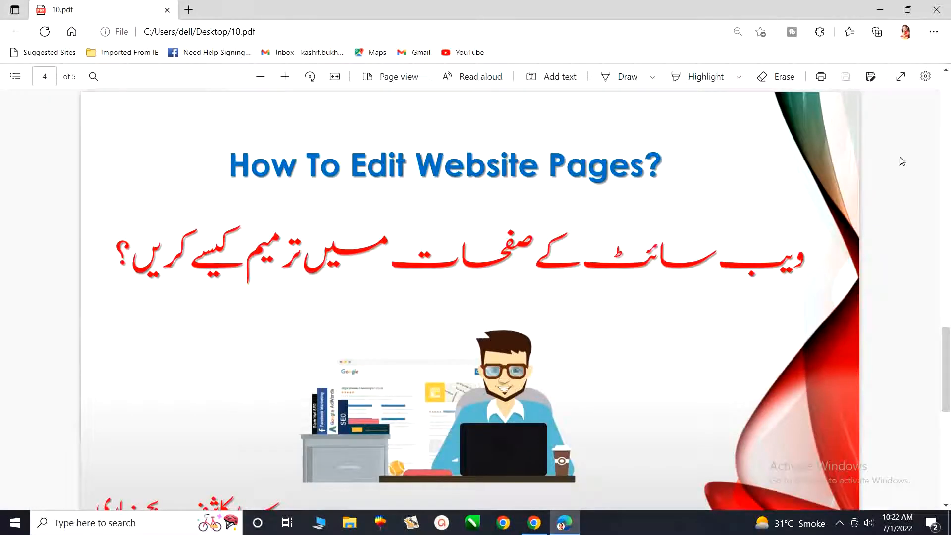
click(901, 77)
scroll(901, 85, down, 1)
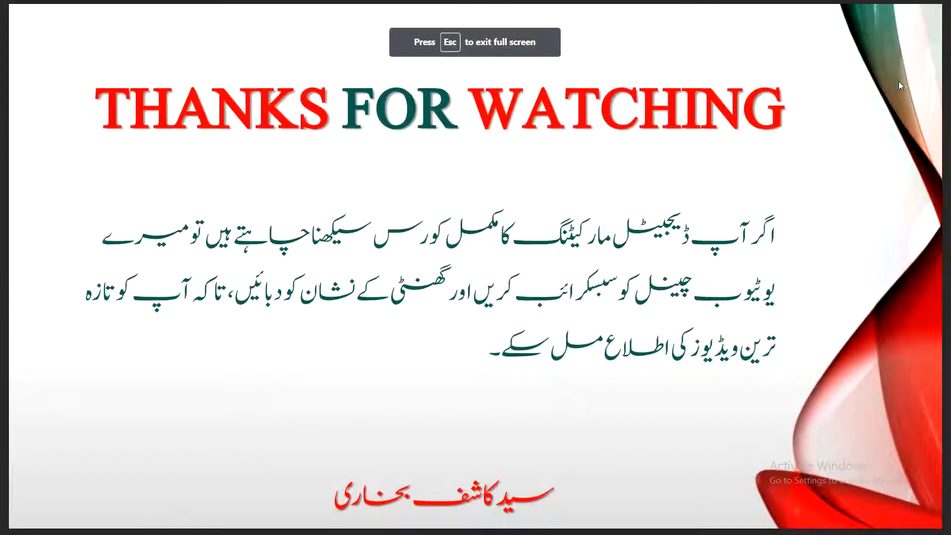